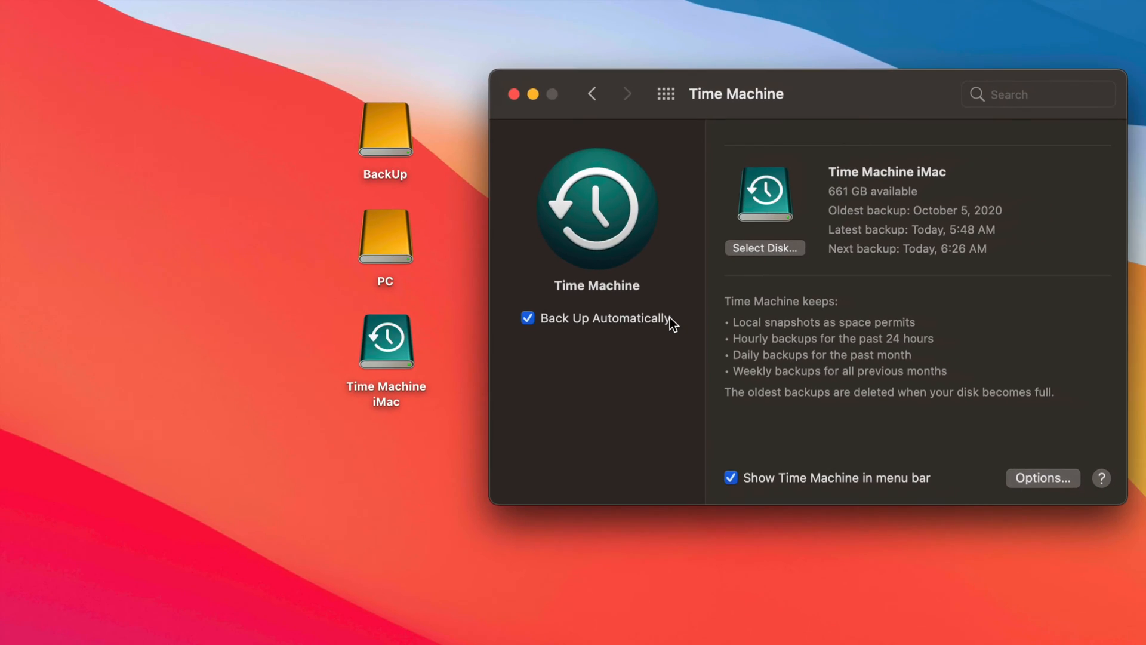
- Move the Time Machine window aside and set the Time Machine iMac drive icon apart from the BackUp and PC drives
{"action": "left_click_drag", "start_coordinate": [884, 112], "coordinate": [872, 110]}
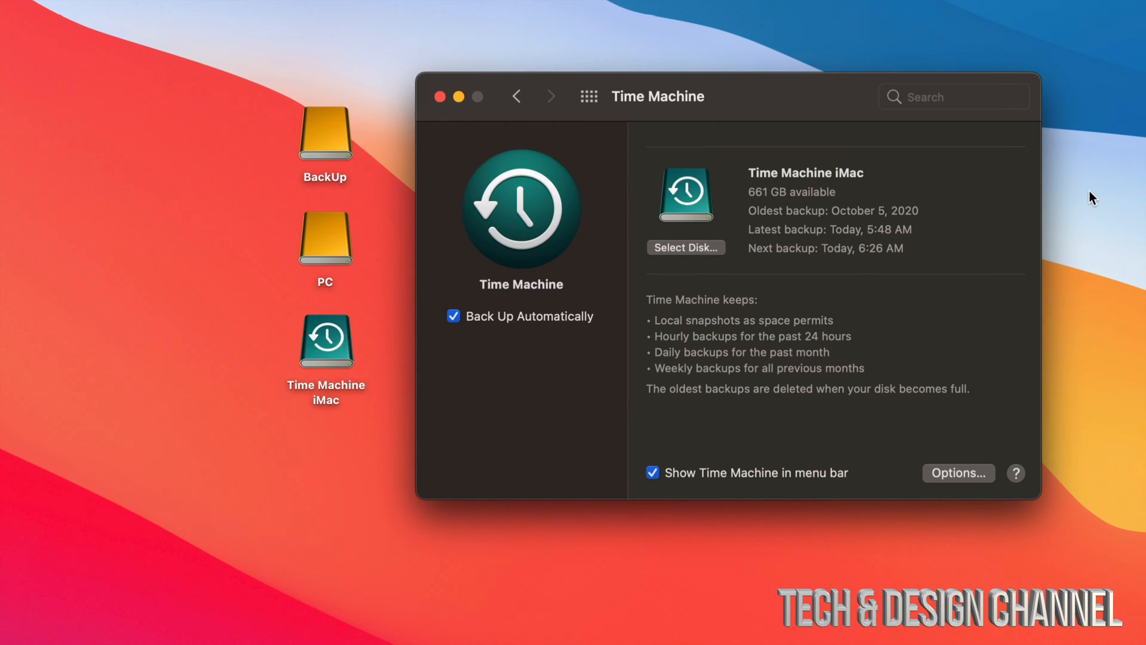
{"action": "left_click_drag", "start_coordinate": [710, 114], "coordinate": [843, 106]}
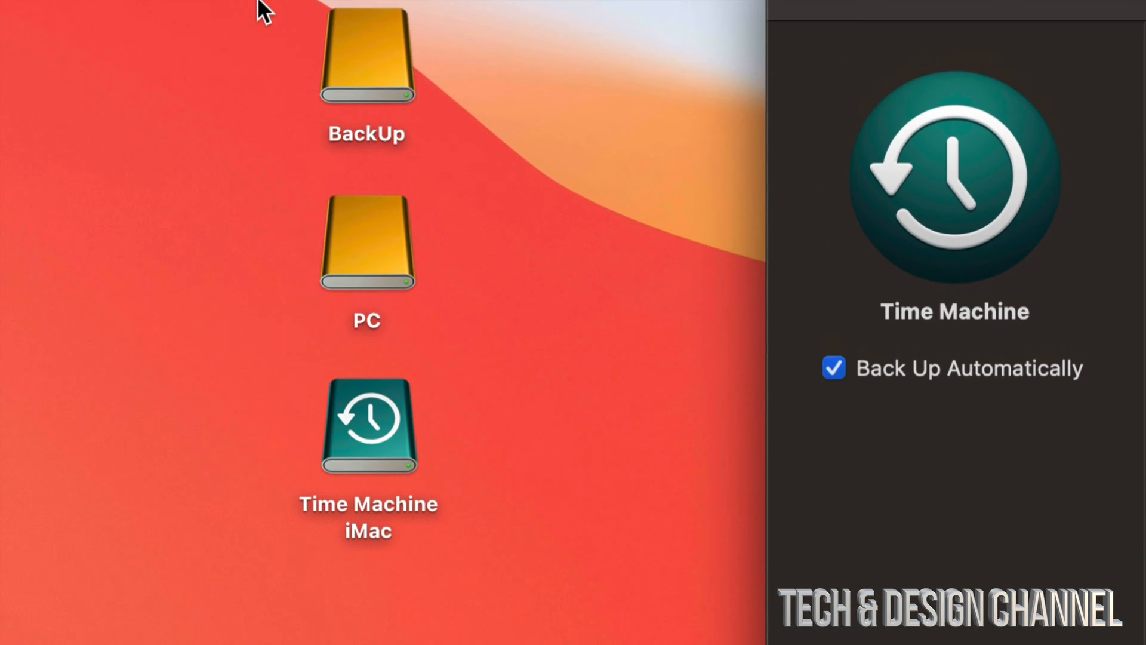
{"action": "left_click_drag", "start_coordinate": [361, 417], "coordinate": [624, 230]}
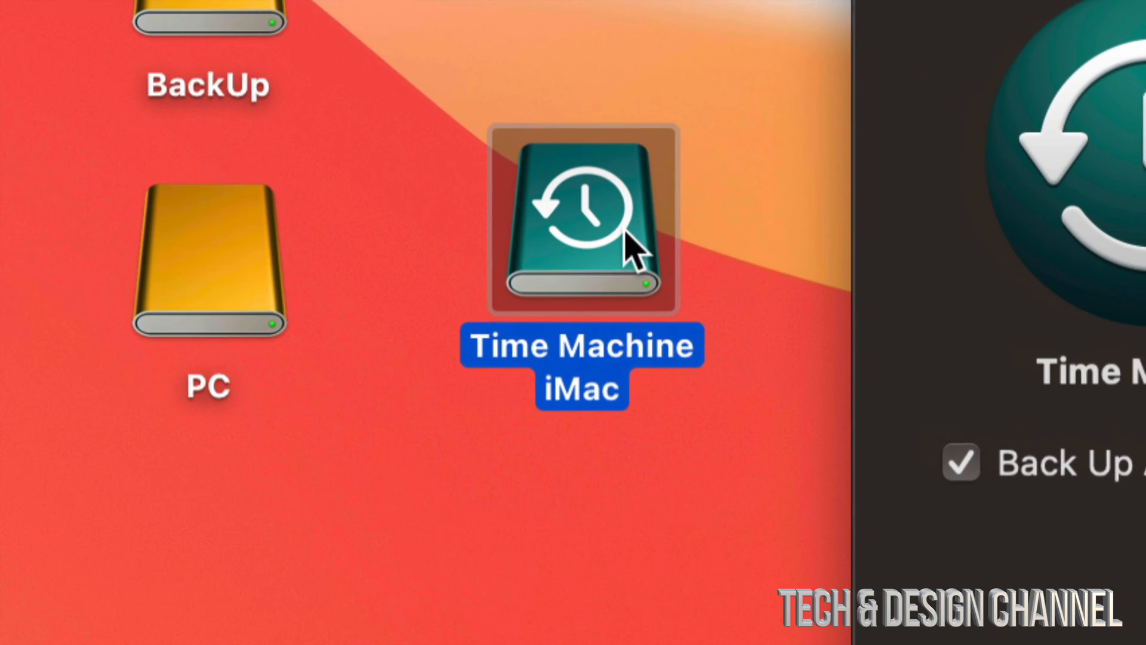
{"action": "left_click", "coordinate": [693, 239]}
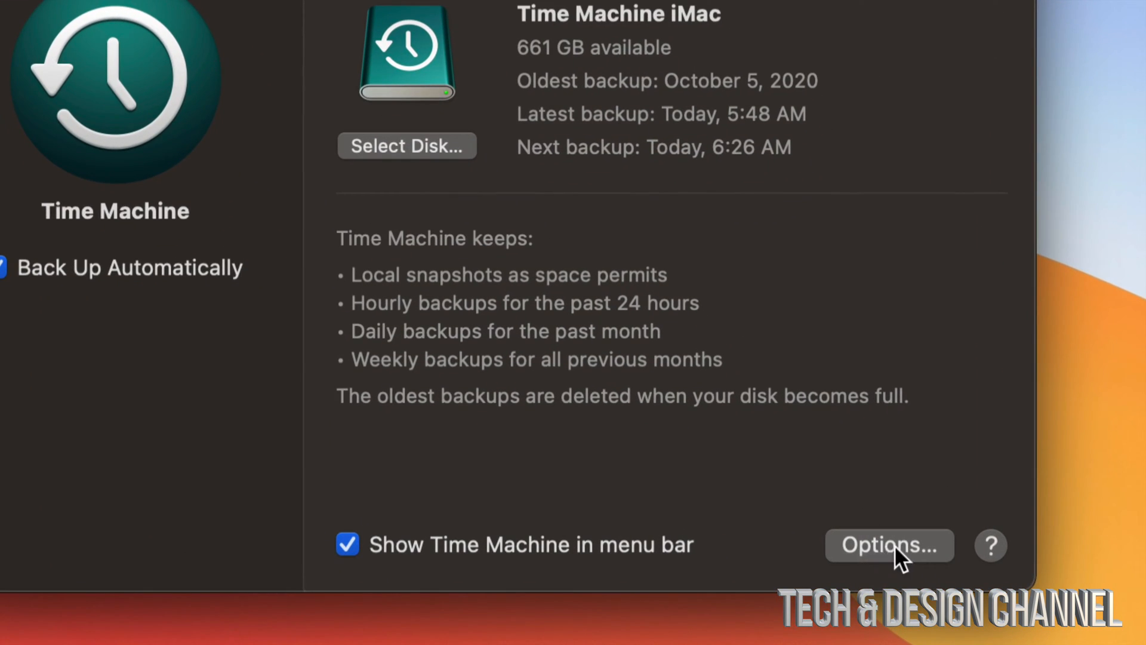
- Open the Time Machine options and examine the items excluded from backups, including the BackUp drive
{"action": "left_click", "coordinate": [868, 545]}
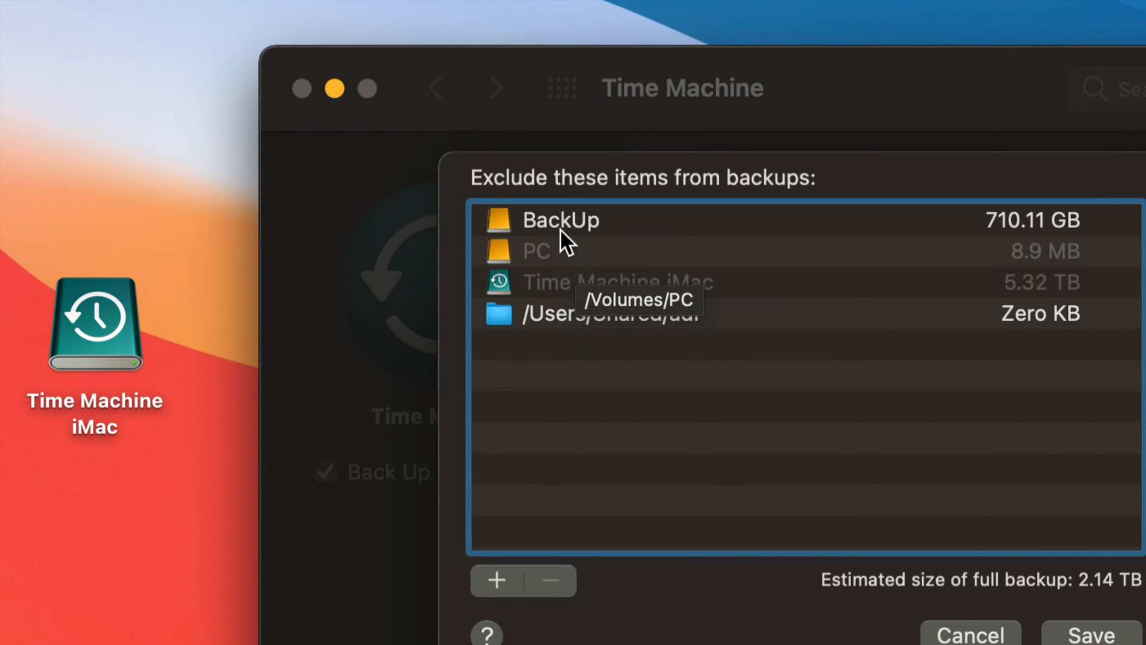
{"action": "left_click", "coordinate": [549, 218]}
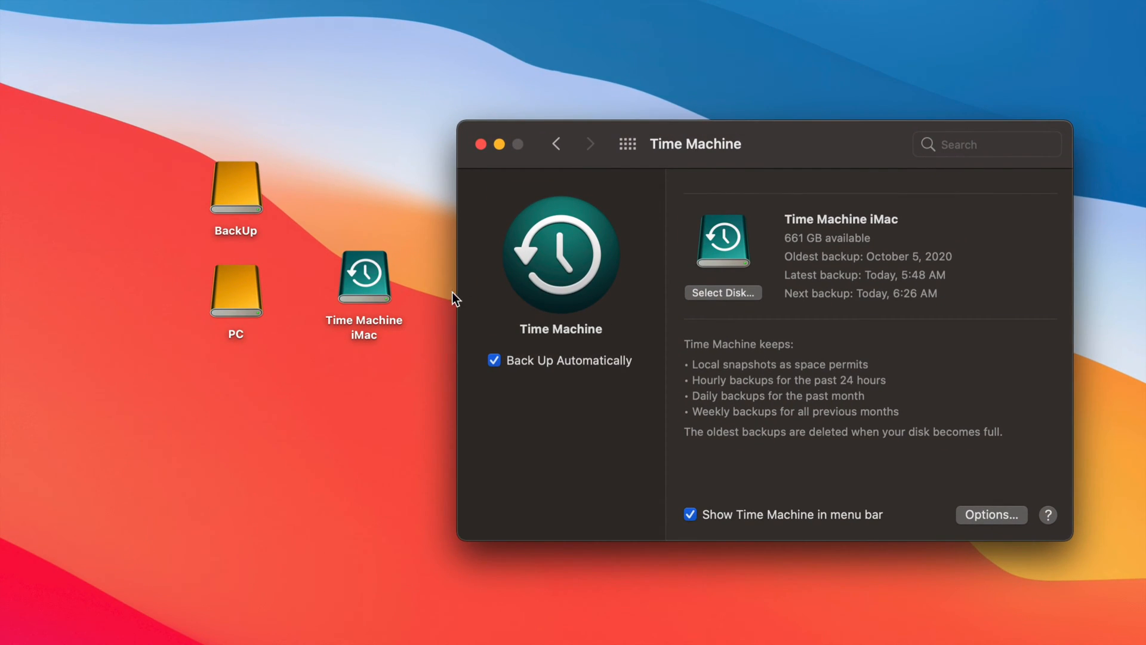
- Place the Time Machine iMac drive icon back below the PC drive and close the Time Machine preferences
{"action": "left_click_drag", "start_coordinate": [371, 271], "coordinate": [238, 384]}
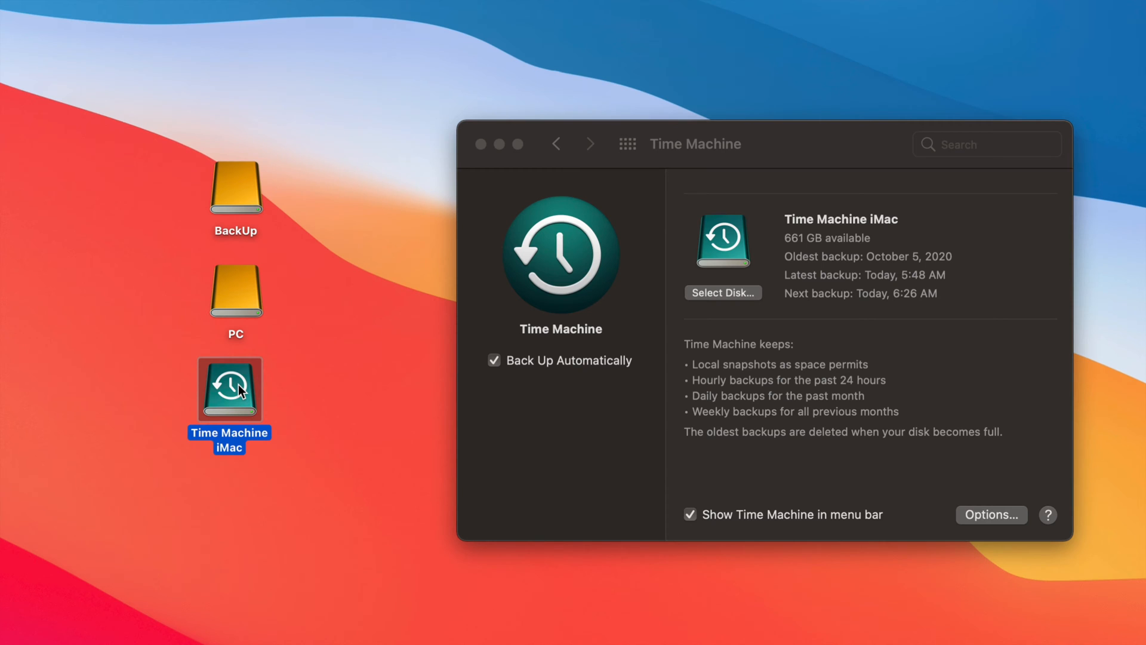
{"action": "left_click", "coordinate": [786, 152]}
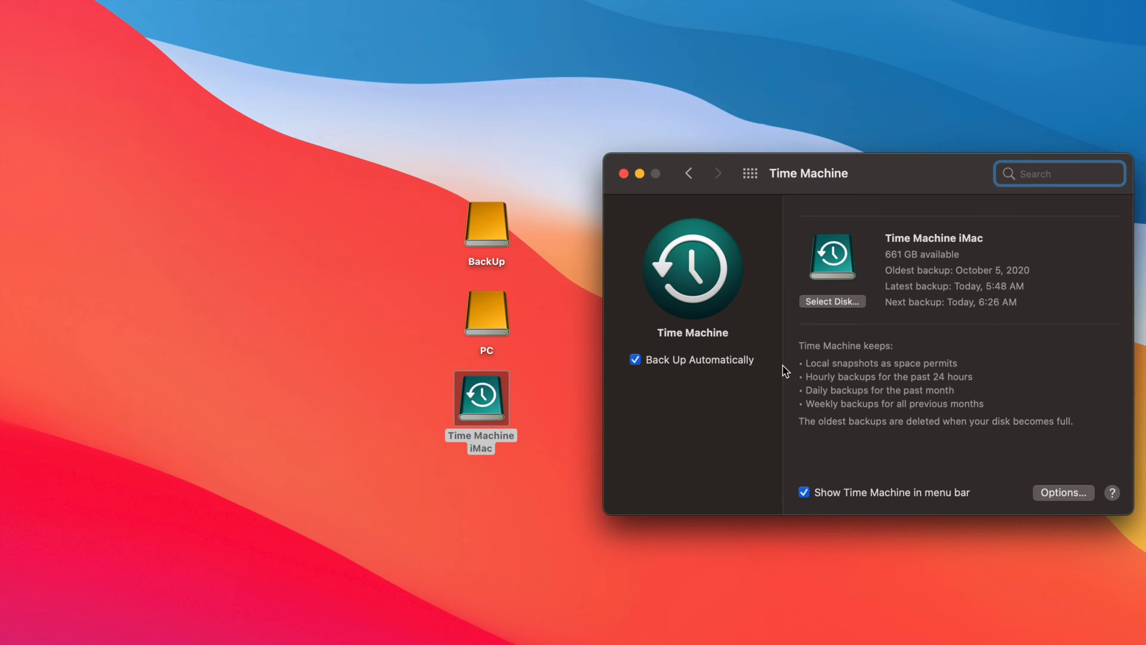
{"action": "left_click", "coordinate": [623, 173]}
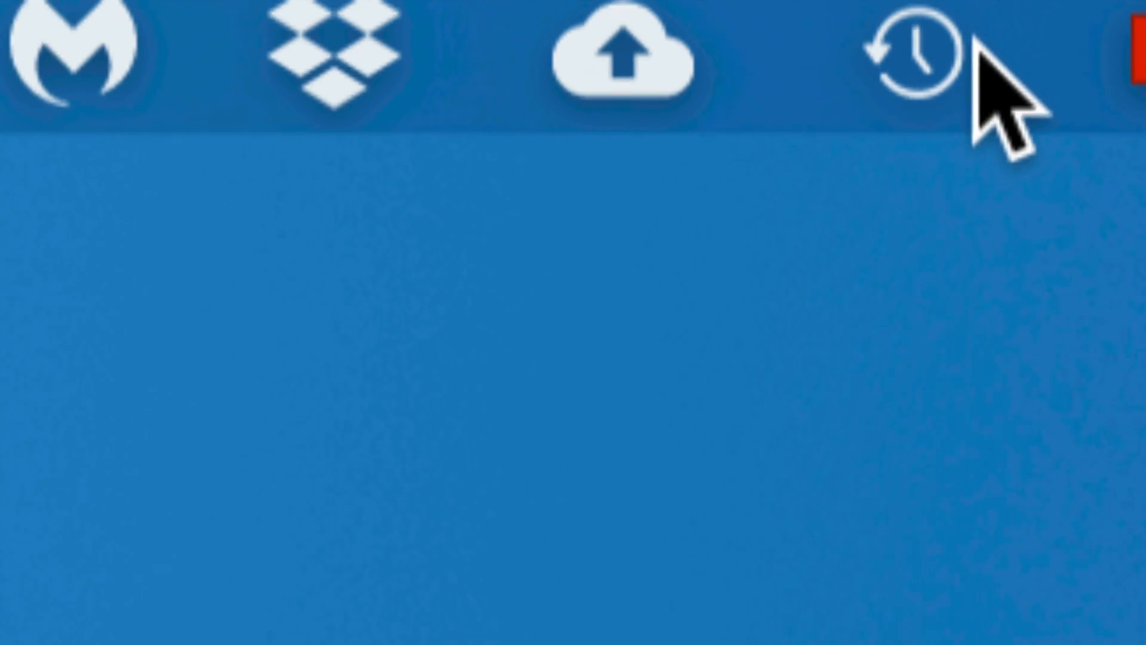
- Enter Time Machine and restore sd u 1.MP4 from the desktop backup of Saturday, November 14, 2020
{"action": "left_click", "coordinate": [929, 60]}
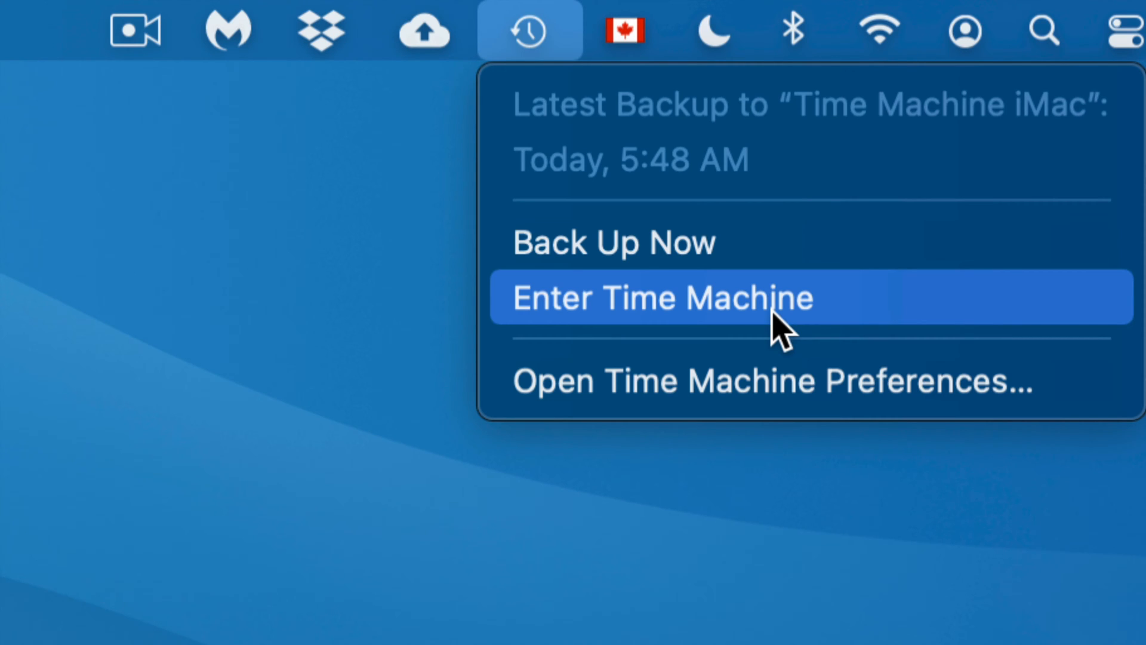
{"action": "left_click", "coordinate": [678, 300]}
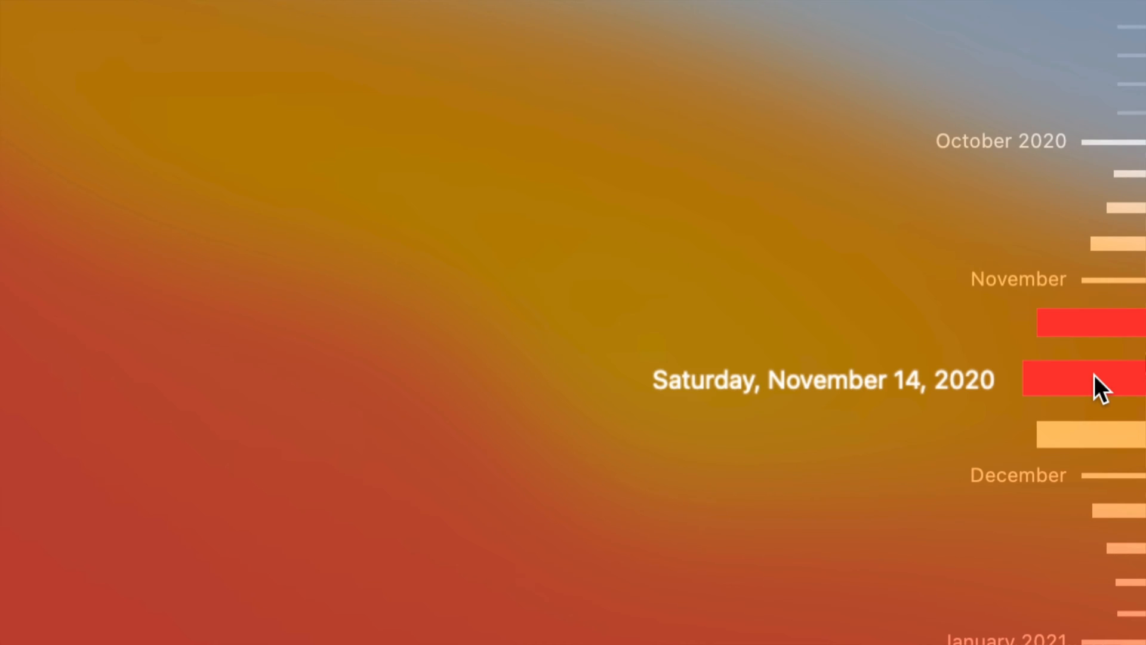
{"action": "left_click", "coordinate": [1094, 375]}
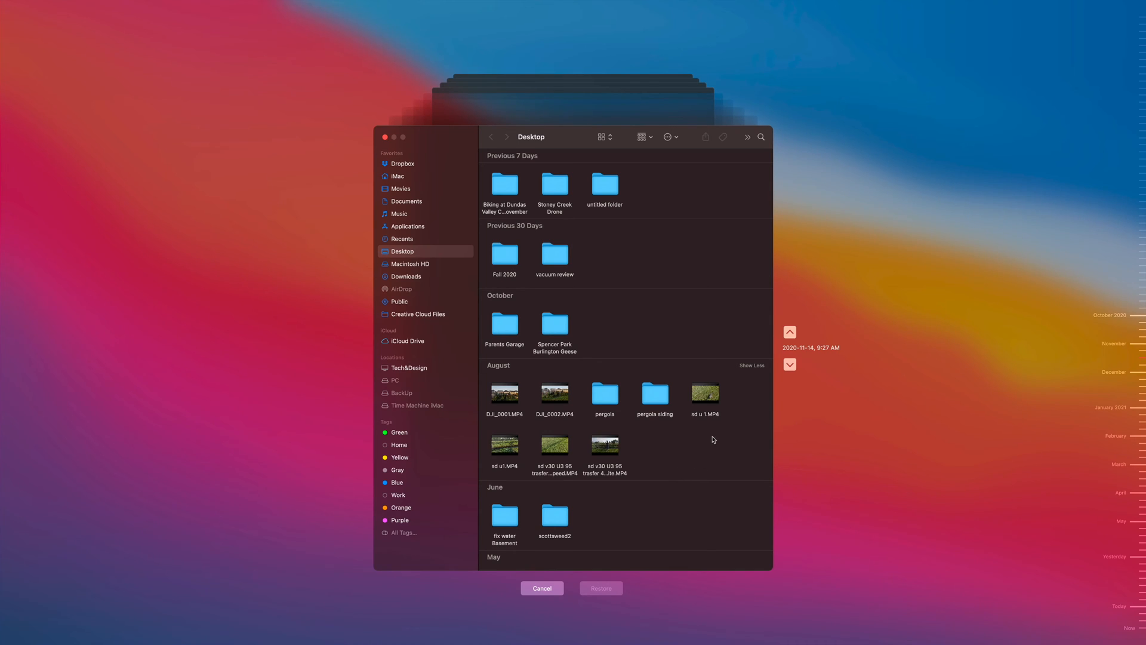
{"action": "left_click", "coordinate": [716, 400]}
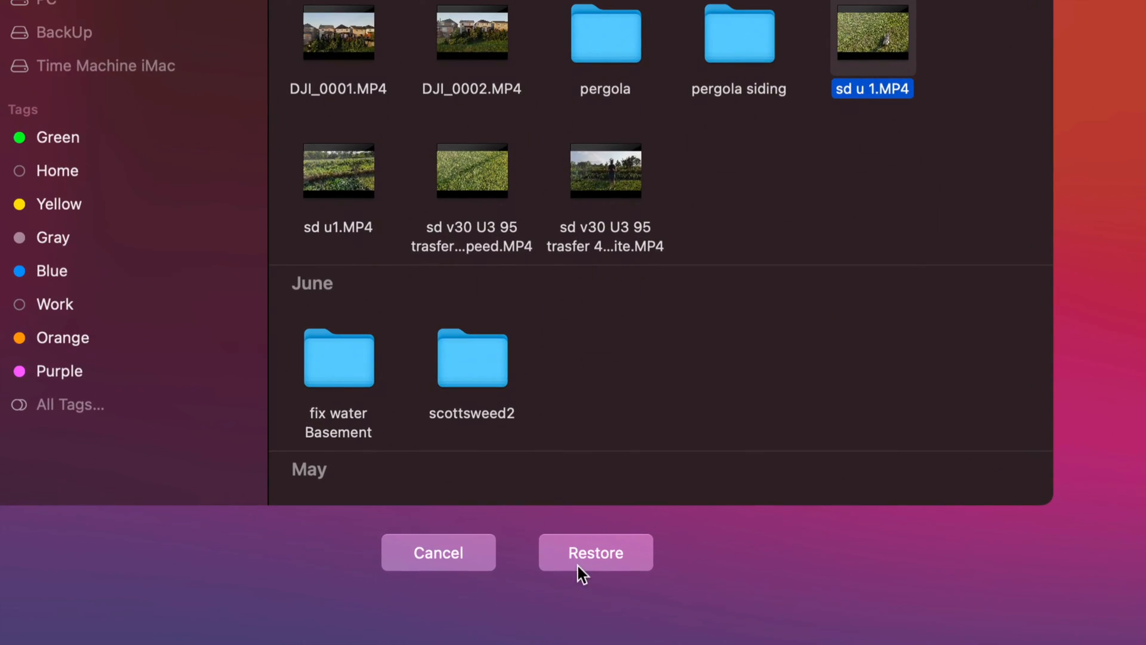
{"action": "left_click", "coordinate": [610, 556]}
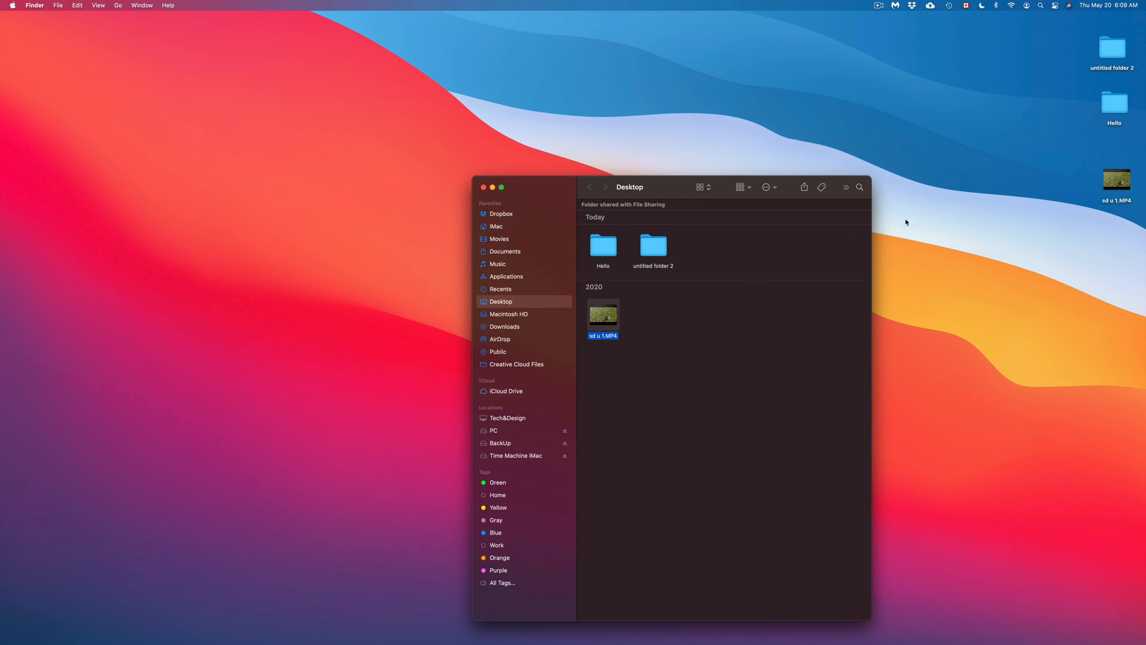
- Move the restored sd u 1.MP4 file to the open desktop area beside the Finder window
{"action": "left_click_drag", "start_coordinate": [1100, 185], "coordinate": [1006, 239]}
{"action": "left_click", "coordinate": [564, 189]}
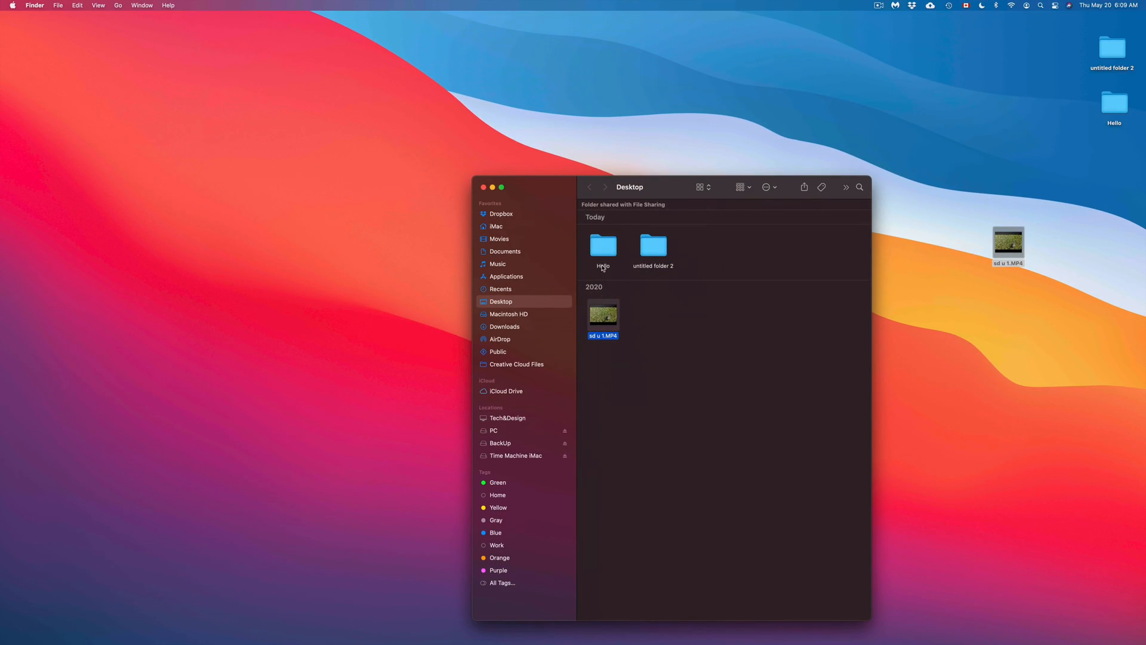
{"action": "left_click_drag", "start_coordinate": [1008, 244], "coordinate": [1018, 176]}
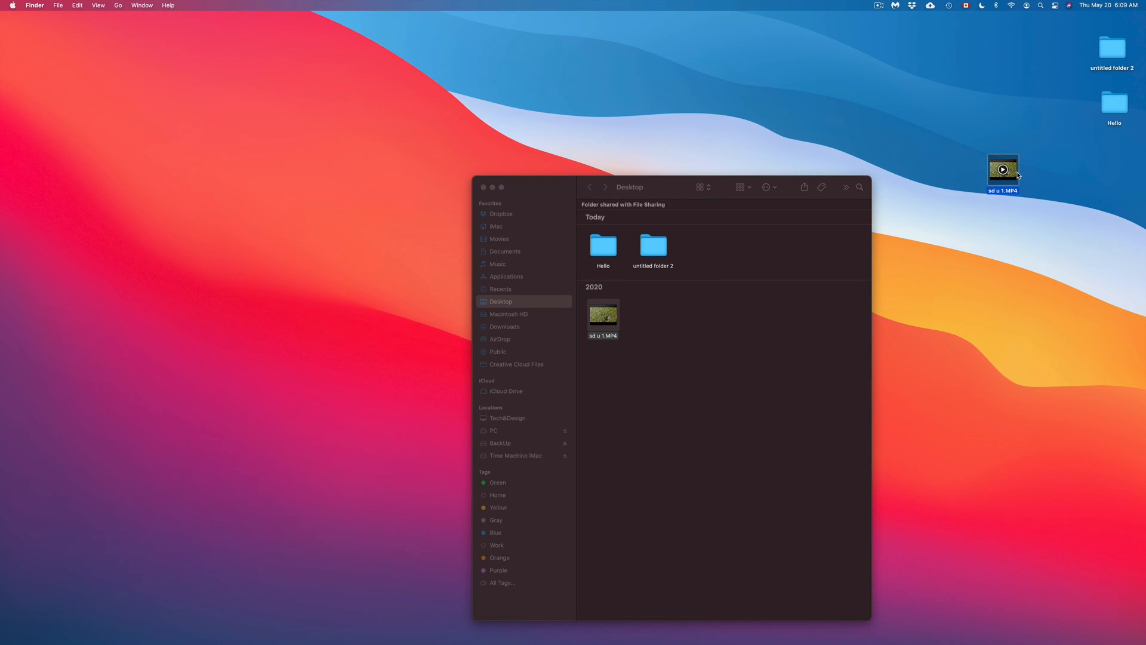
{"action": "left_click_drag", "start_coordinate": [1018, 175], "coordinate": [1014, 230]}
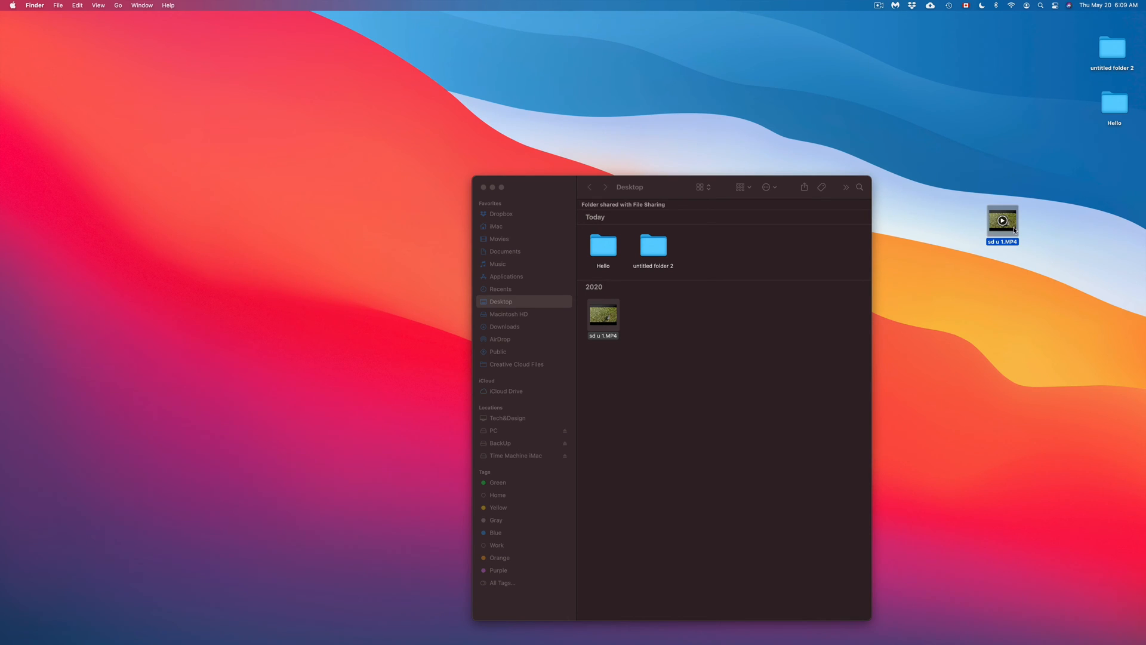
- Move the Finder window off the drive icons and arrange the BackUp, PC and Time Machine iMac drives in a row
{"action": "left_click_drag", "start_coordinate": [668, 187], "coordinate": [635, 170]}
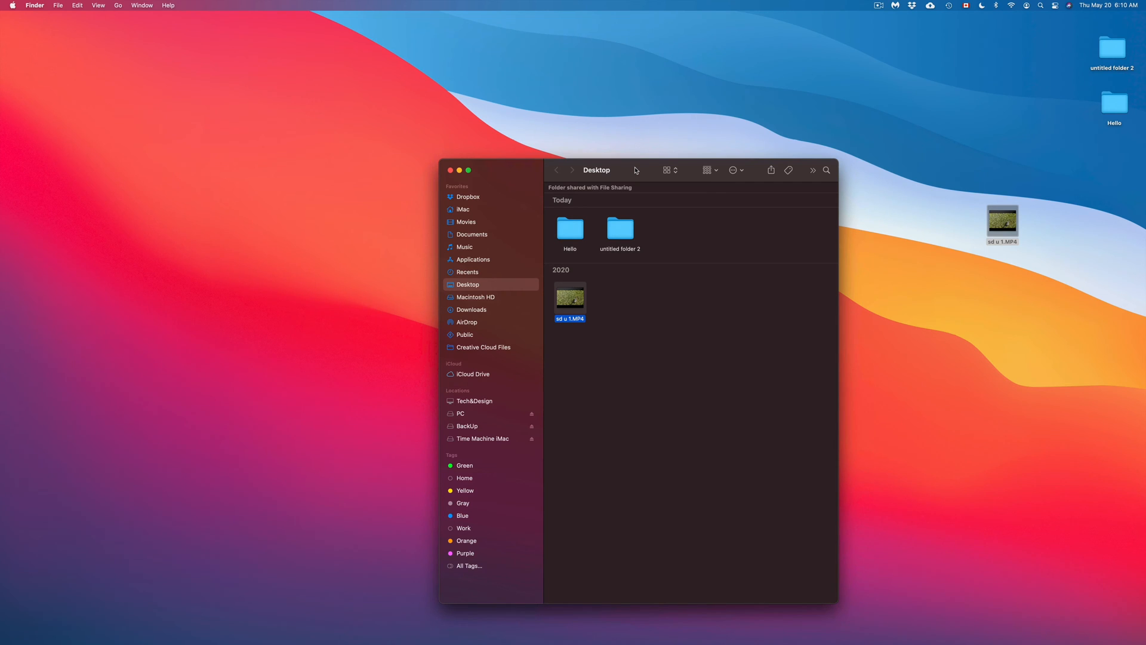
{"action": "left_click_drag", "start_coordinate": [636, 170], "coordinate": [901, 114]}
{"action": "left_click_drag", "start_coordinate": [642, 247], "coordinate": [631, 242]}
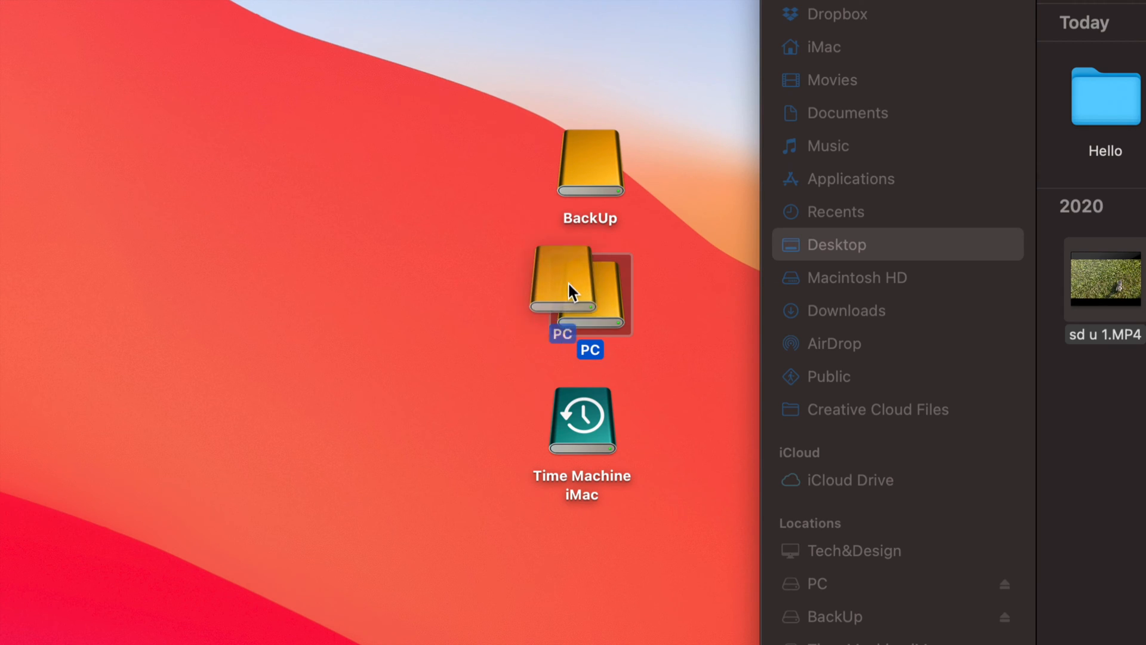
{"action": "left_click_drag", "start_coordinate": [569, 286], "coordinate": [489, 173]}
{"action": "left_click", "coordinate": [602, 164]}
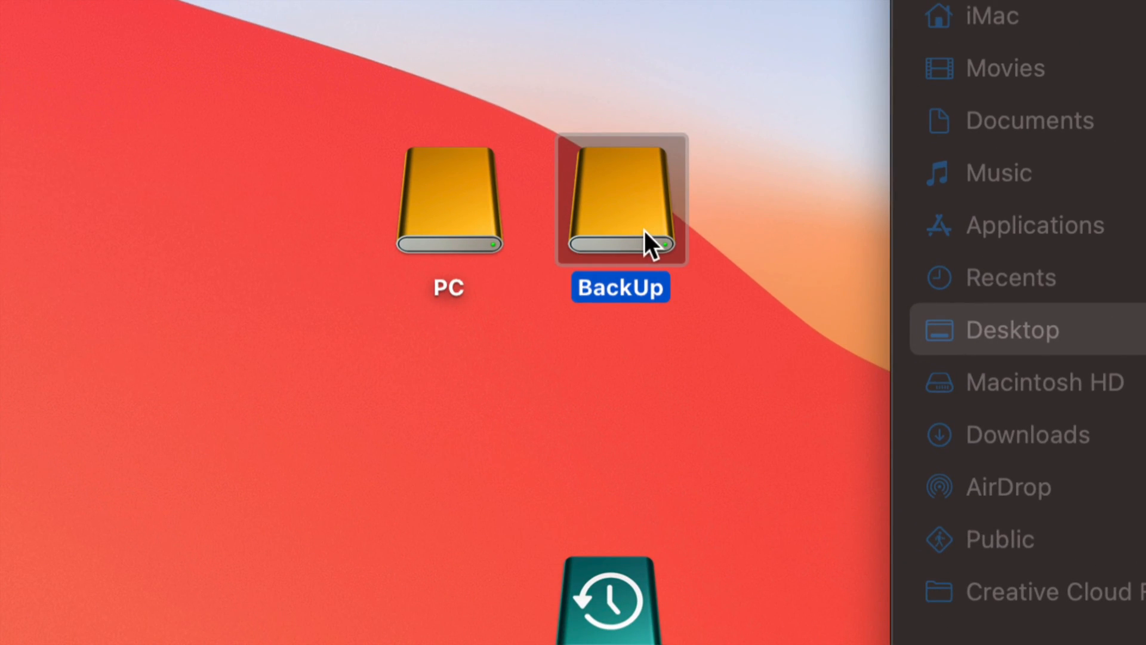
{"action": "left_click_drag", "start_coordinate": [638, 235], "coordinate": [694, 206]}
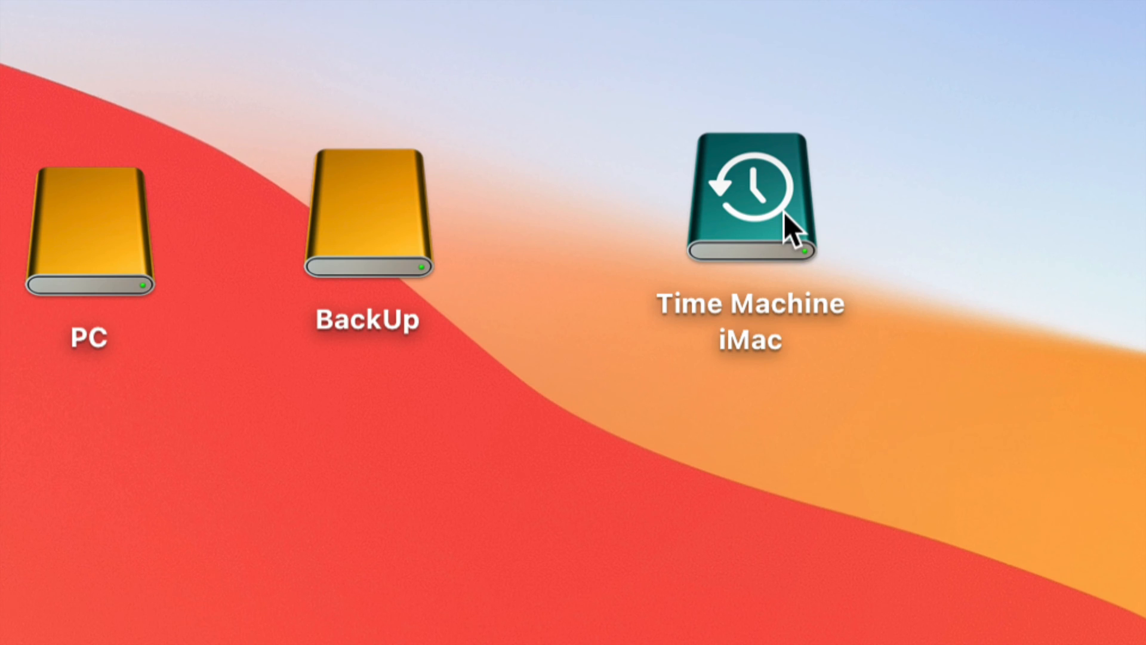
{"action": "left_click_drag", "start_coordinate": [90, 251], "coordinate": [547, 209]}
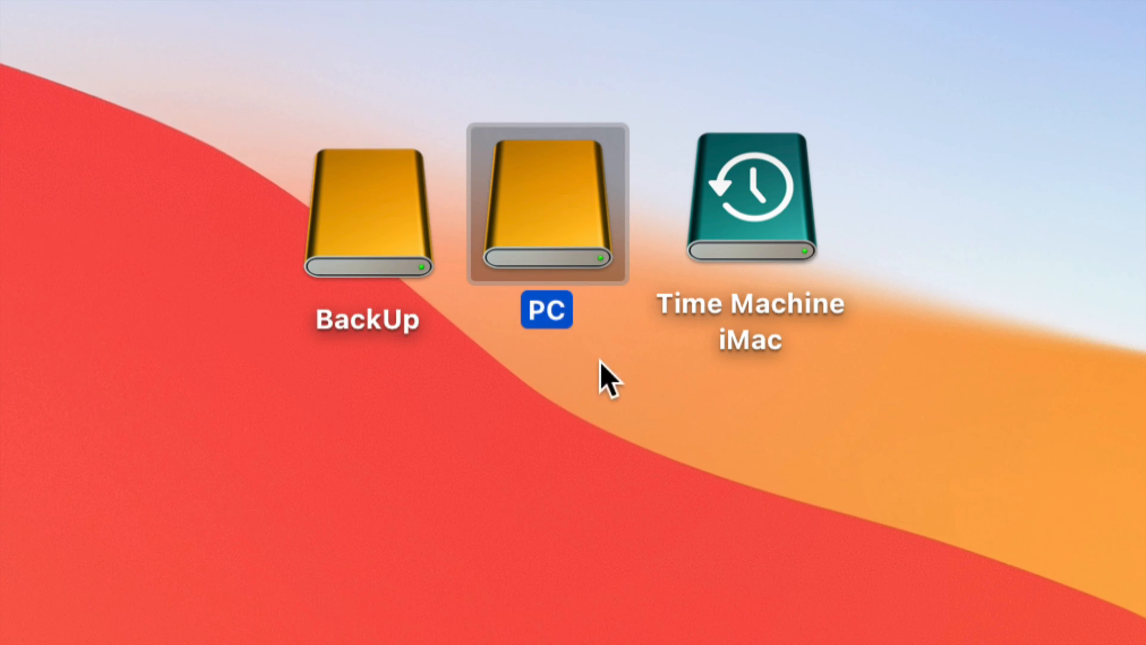
{"action": "left_click", "coordinate": [596, 386]}
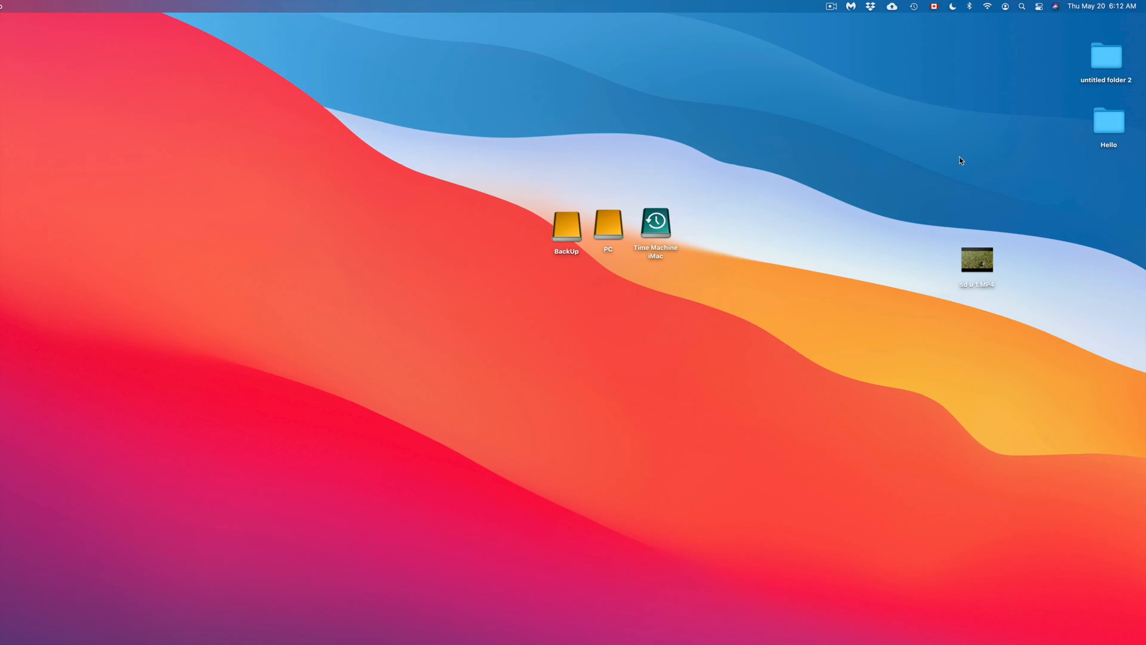
- Line up the Hello folder and the sd u 1.MP4 file on the desktop beside the Time Machine iMac drive
{"action": "left_click_drag", "start_coordinate": [1120, 119], "coordinate": [611, 218]}
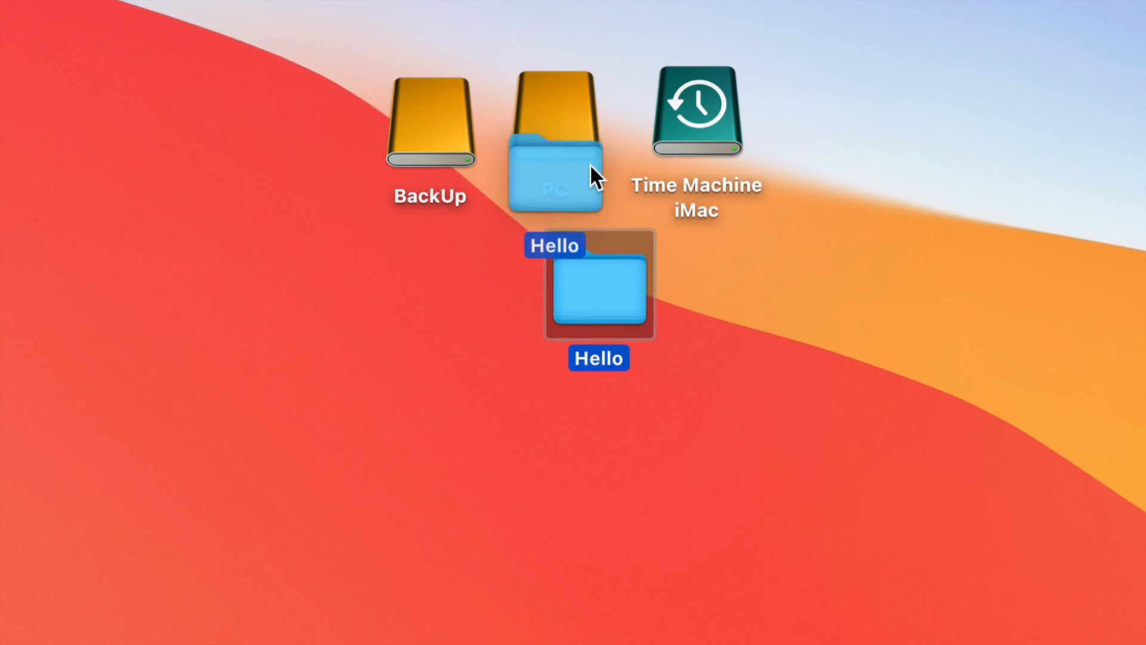
{"action": "left_click_drag", "start_coordinate": [591, 166], "coordinate": [614, 269]}
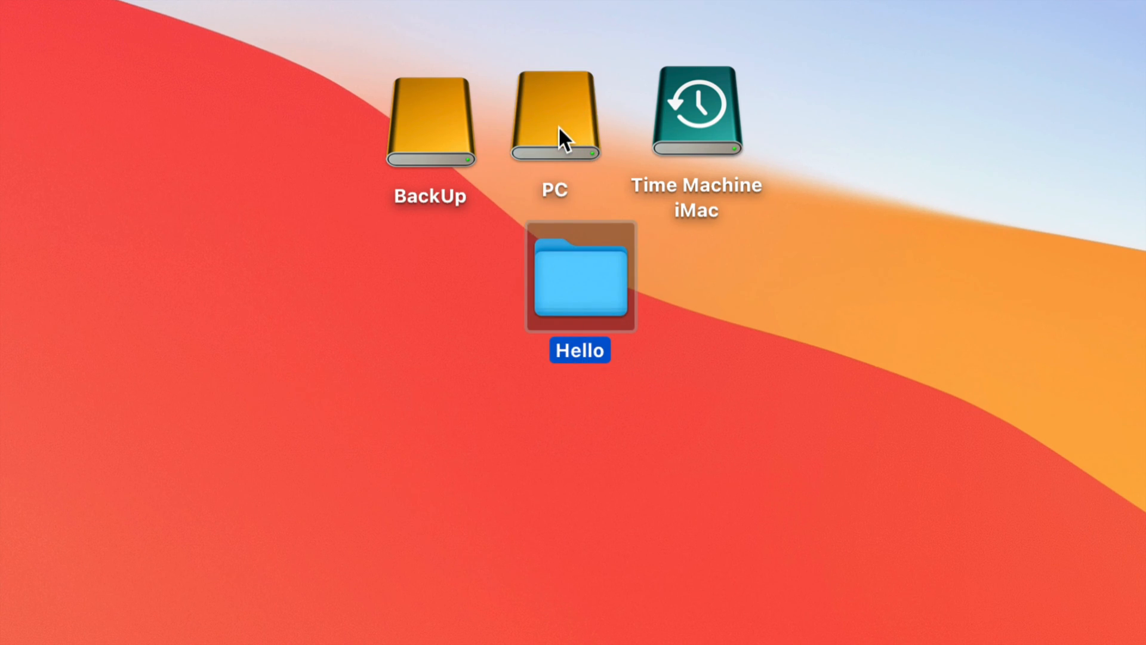
{"action": "left_click", "coordinate": [559, 127]}
{"action": "left_click", "coordinate": [713, 124]}
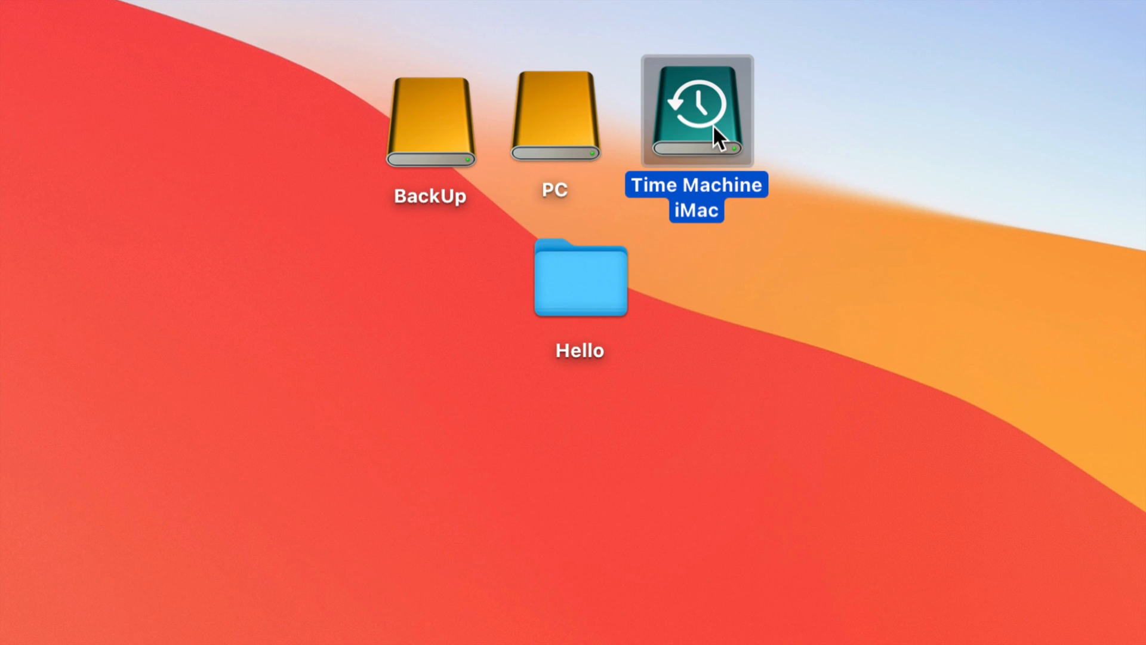
{"action": "left_click_drag", "start_coordinate": [571, 272], "coordinate": [785, 339]}
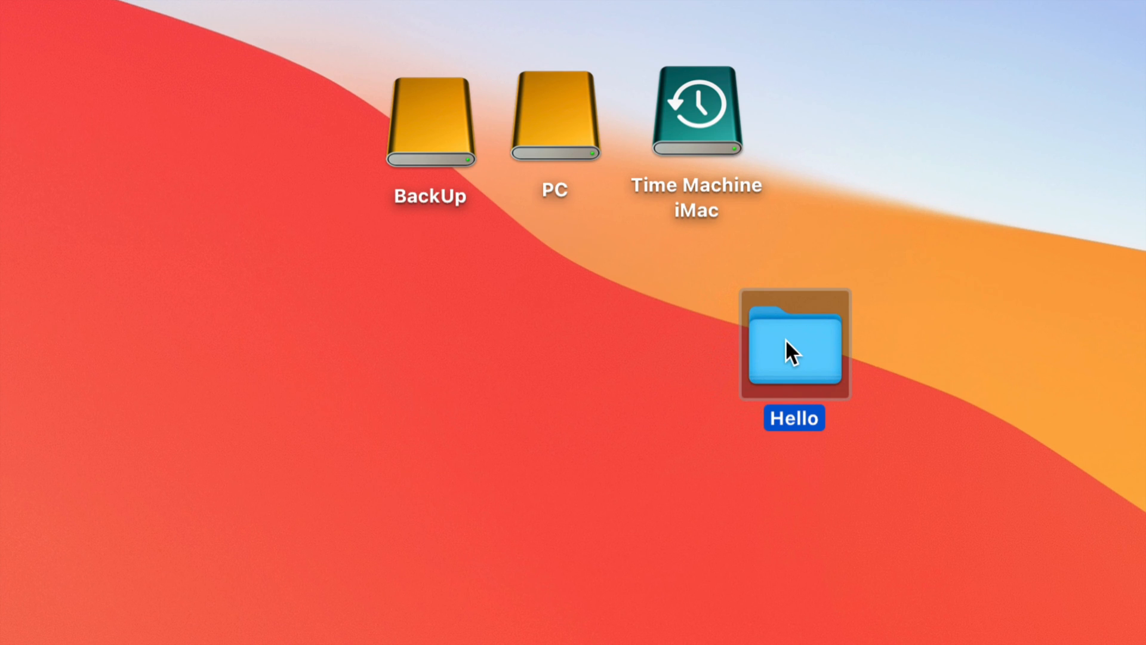
{"action": "left_click_drag", "start_coordinate": [786, 340], "coordinate": [933, 128]}
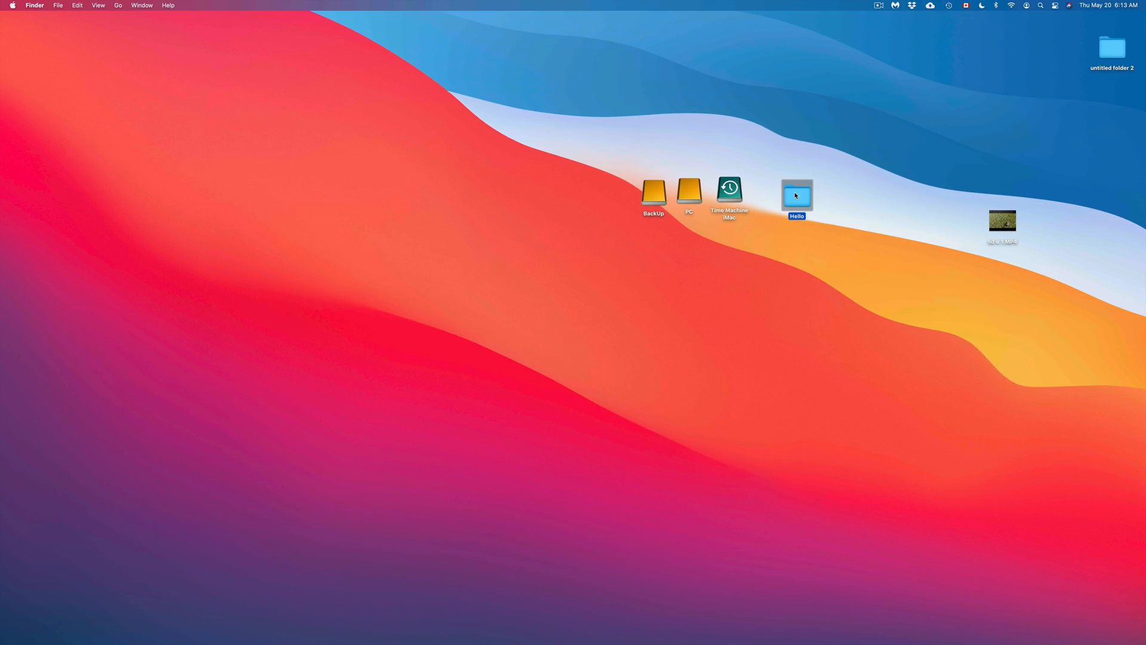
{"action": "left_click_drag", "start_coordinate": [992, 234], "coordinate": [821, 213]}
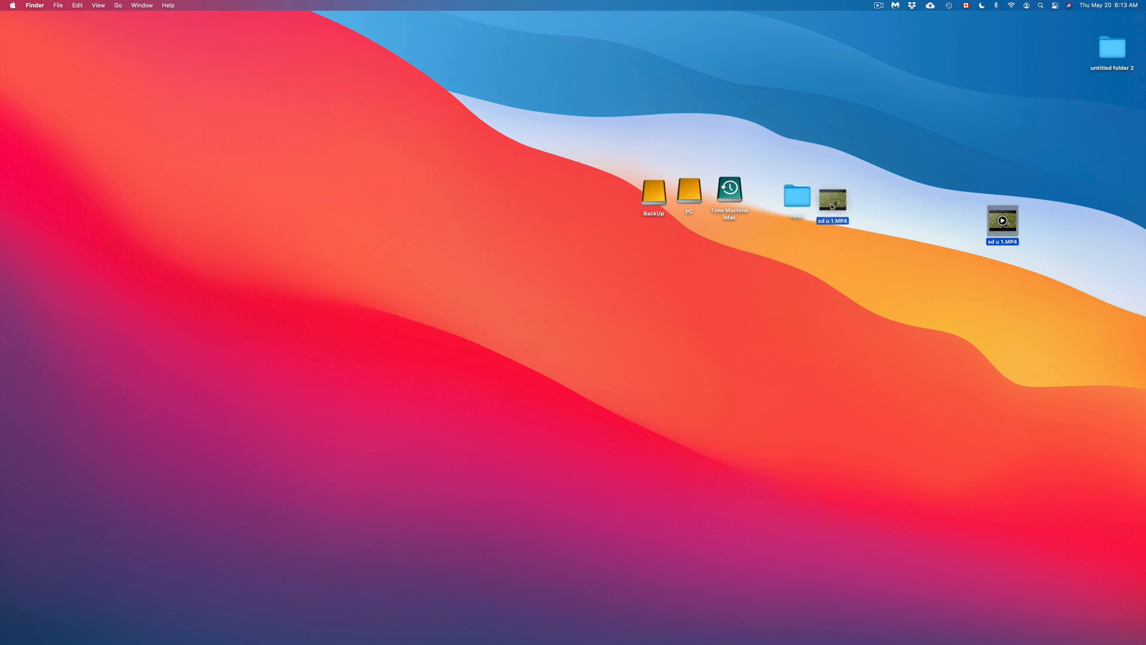